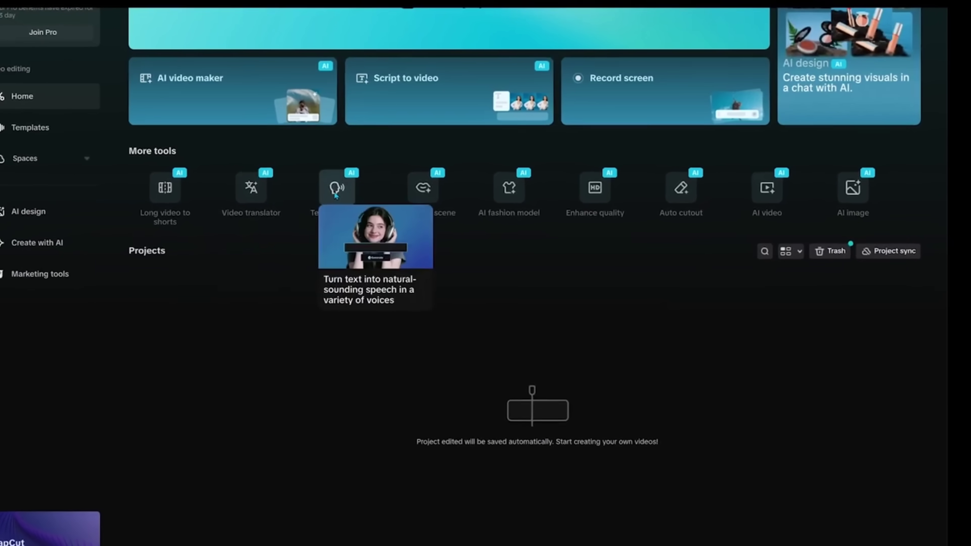
# Step: Start an AI dialogue scene project for the woman's photo and paste in the hiking-trail dialogue
pyautogui.moveTo(430, 196)
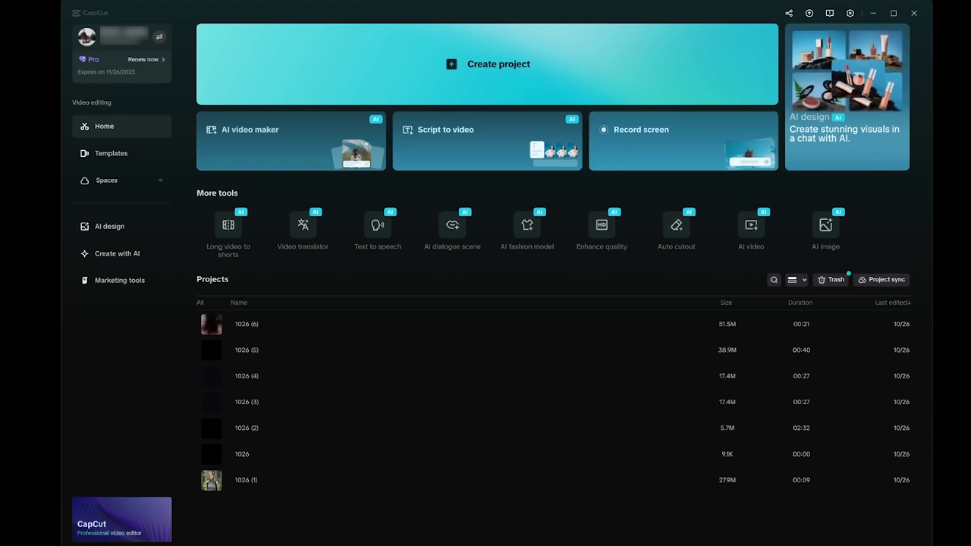
pyautogui.click(452, 233)
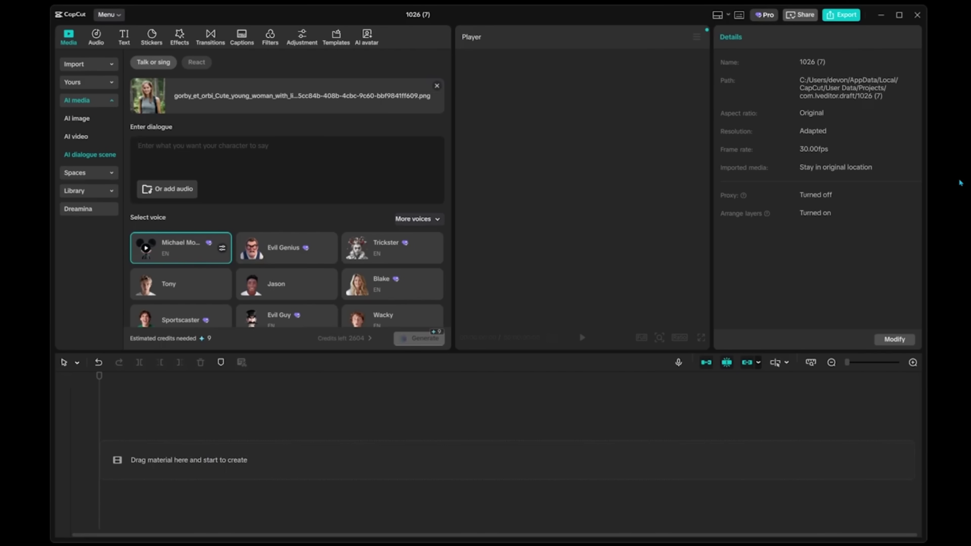
pyautogui.write("I'm about halfway up the trail right now.. and honestly, this view makes every step worth it... The air is so fresh, you can literally smell the pine")
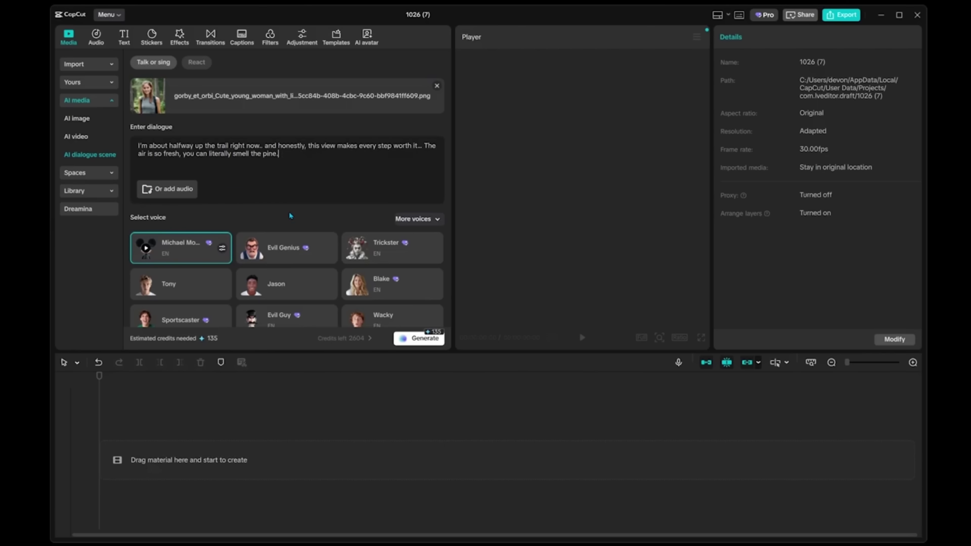
# Step: Choose and preview the Blake voice from the Select voice list
pyautogui.scroll(-1, 378, 244)
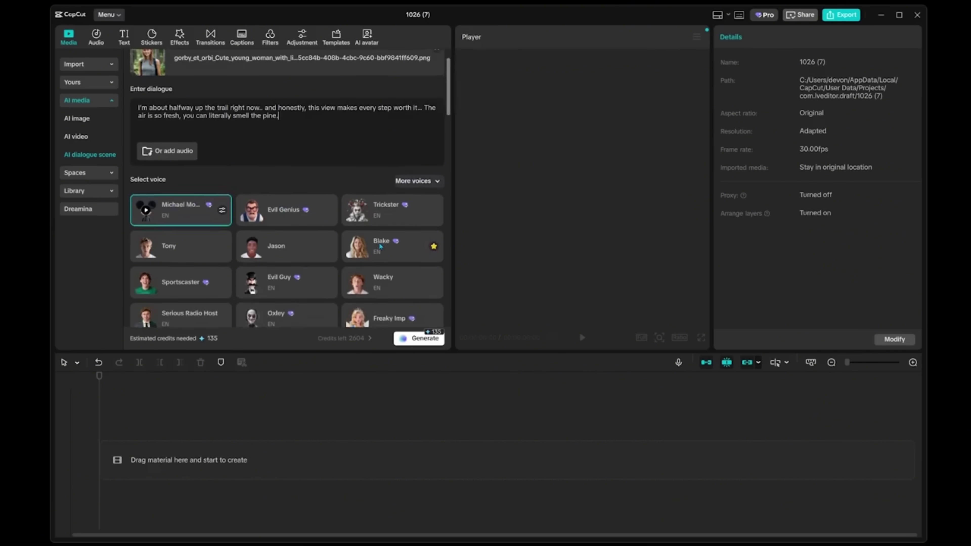
pyautogui.scroll(-1, 186, 236)
pyautogui.scroll(-1, 186, 236)
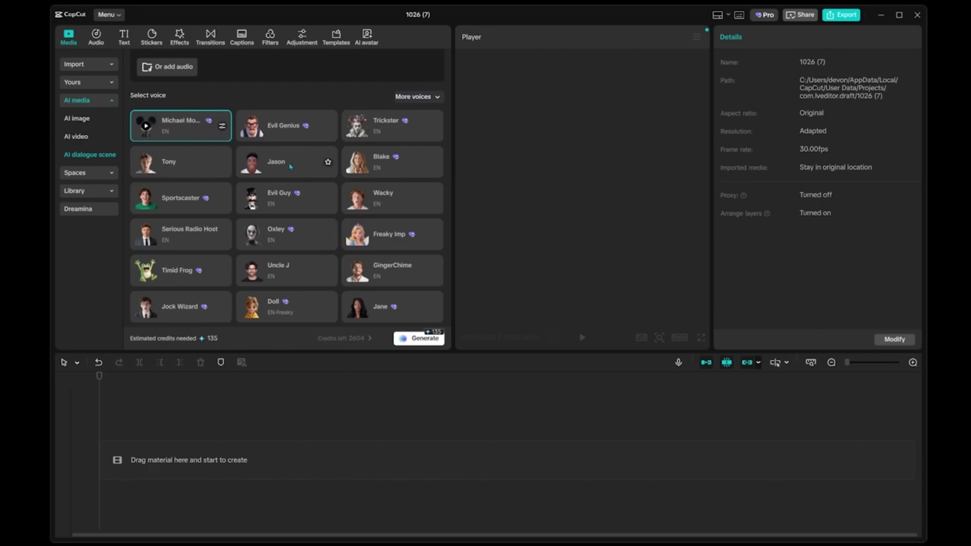
pyautogui.scroll(-3, 305, 132)
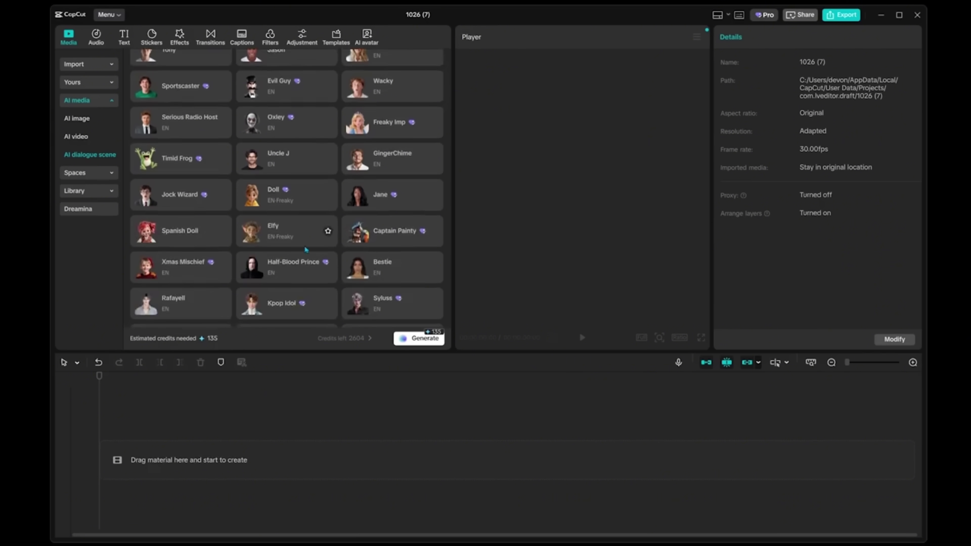
pyautogui.scroll(-5, 301, 272)
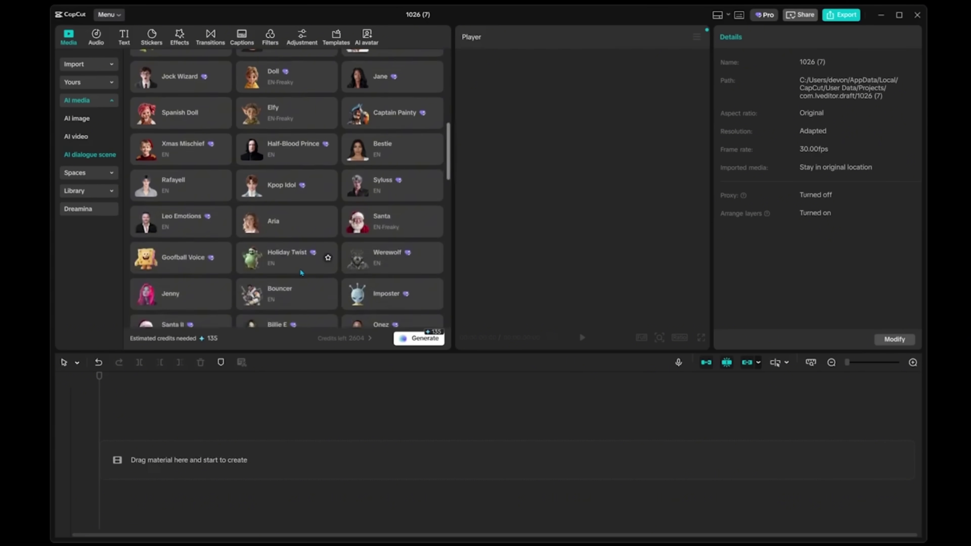
pyautogui.scroll(-1, 301, 272)
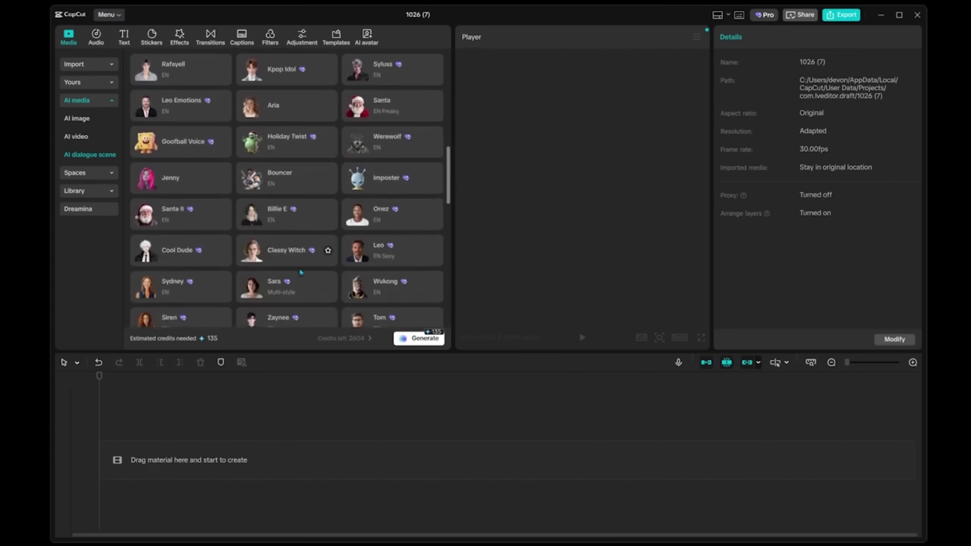
pyautogui.scroll(2, 302, 283)
pyautogui.scroll(8, 348, 195)
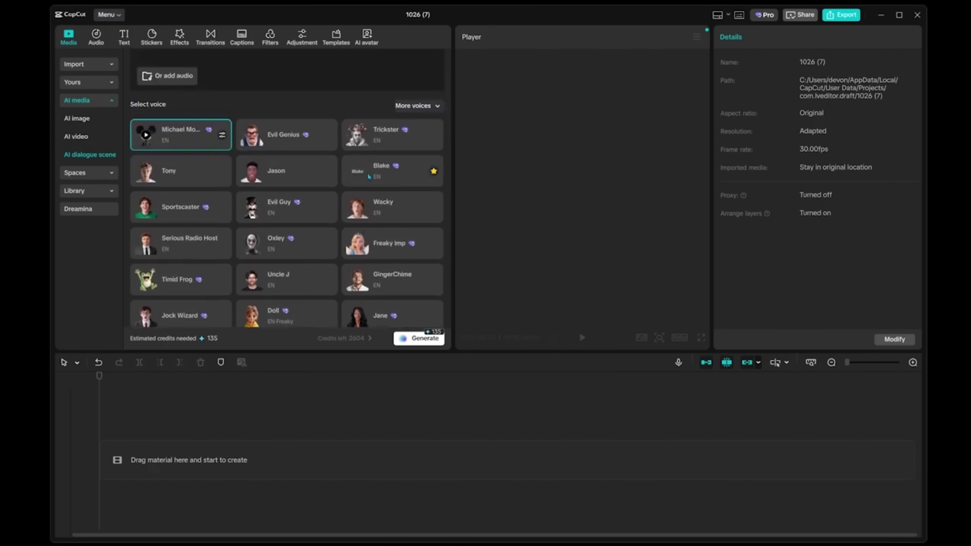
pyautogui.click(357, 175)
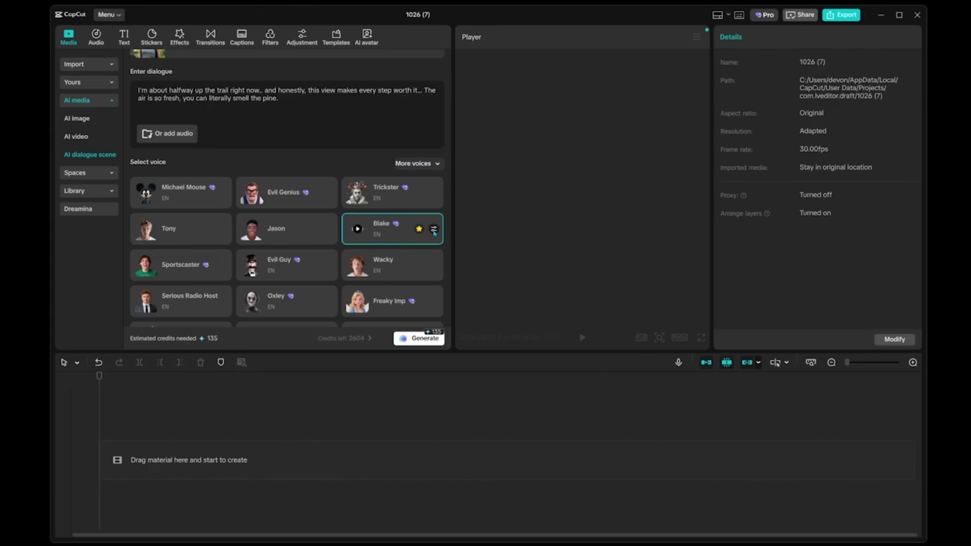
# Step: Check that the Blake voice's speaking speed is 1.00x
pyautogui.click(434, 230)
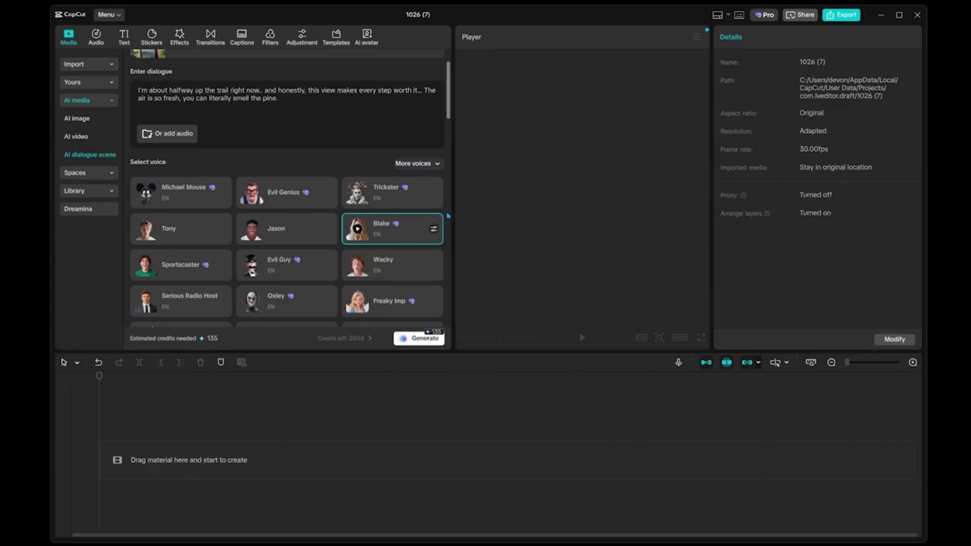
pyautogui.scroll(2, 398, 218)
pyautogui.scroll(-5, 399, 219)
pyautogui.scroll(4, 405, 245)
pyautogui.scroll(1, 406, 248)
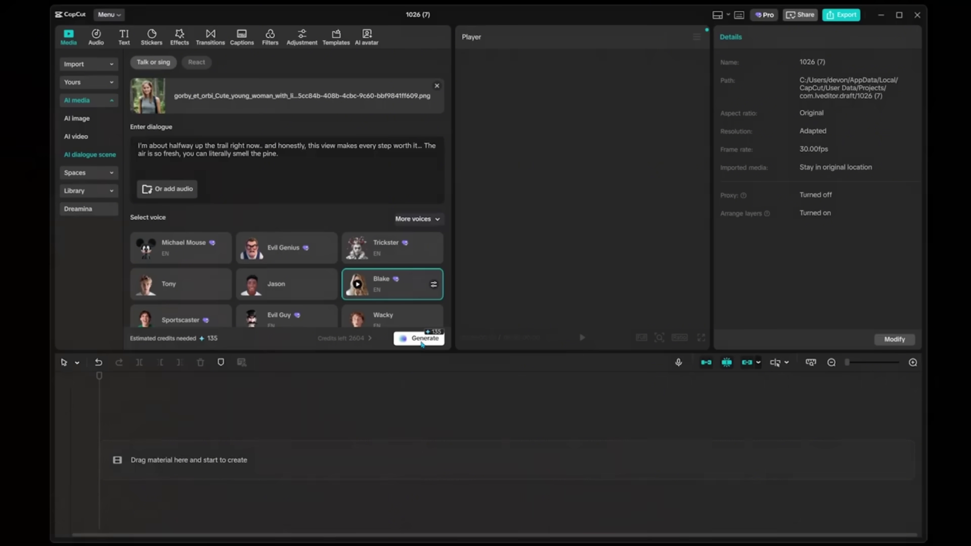
# Step: Generate the roughly 9-second talking clip of the hiker onto the timeline
pyautogui.click(422, 342)
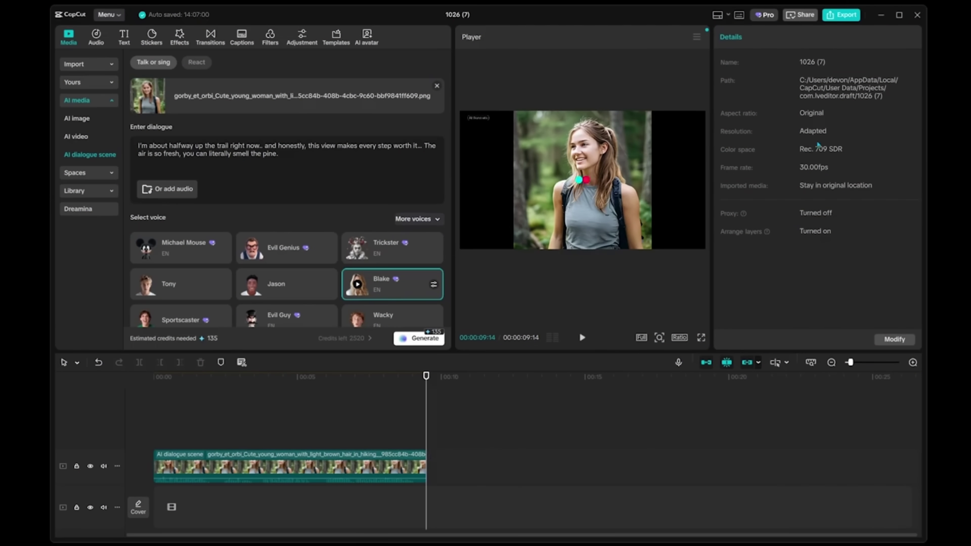
# Step: Export the talking hiker clip as a 1080P mp4
pyautogui.click(841, 15)
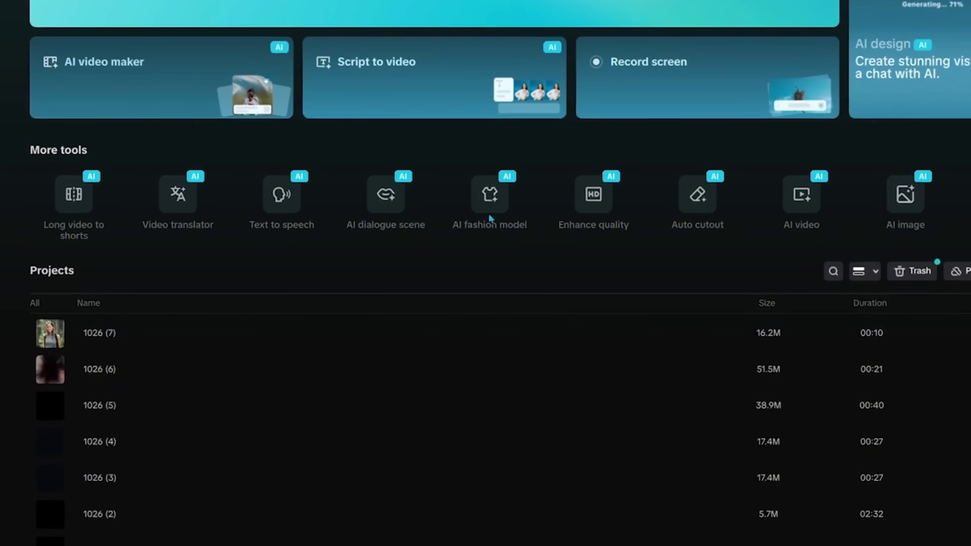
# Step: Launch AI fashion model for the black graphic T-shirt and dismiss the Upload requirements guide
pyautogui.moveTo(495, 201)
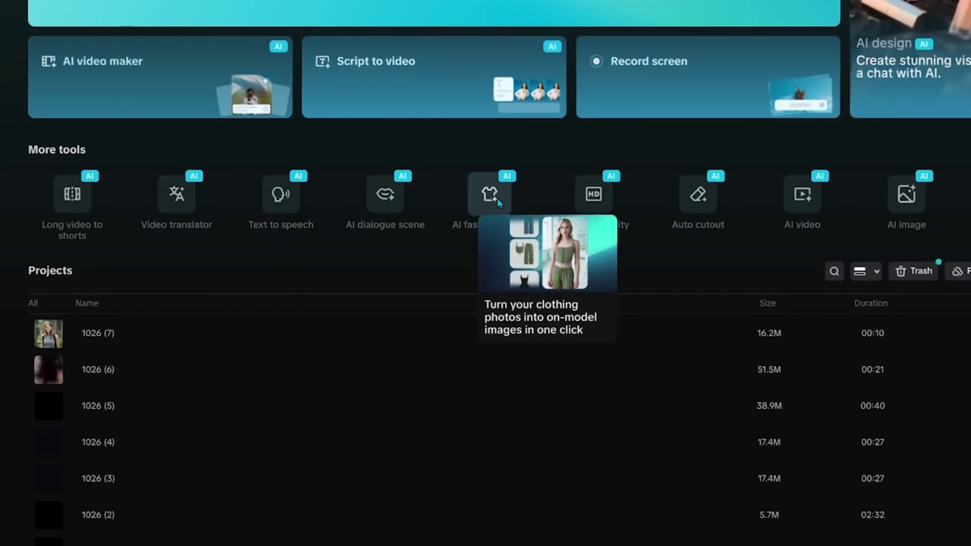
pyautogui.click(497, 198)
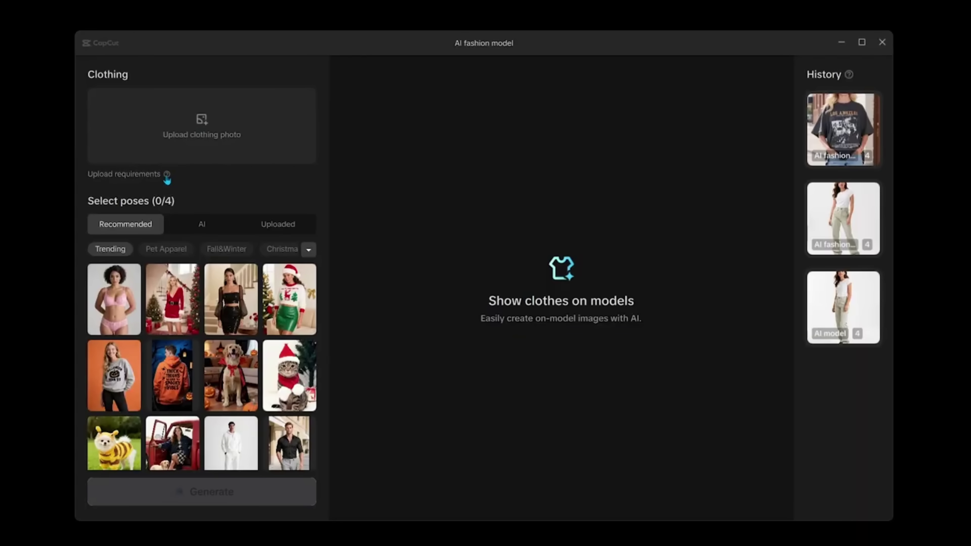
pyautogui.moveTo(168, 176)
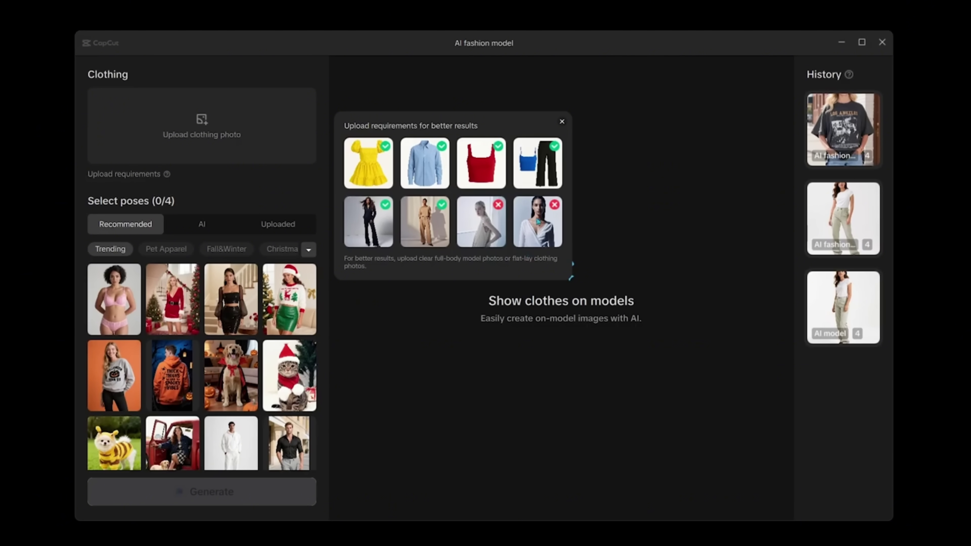
pyautogui.click(561, 121)
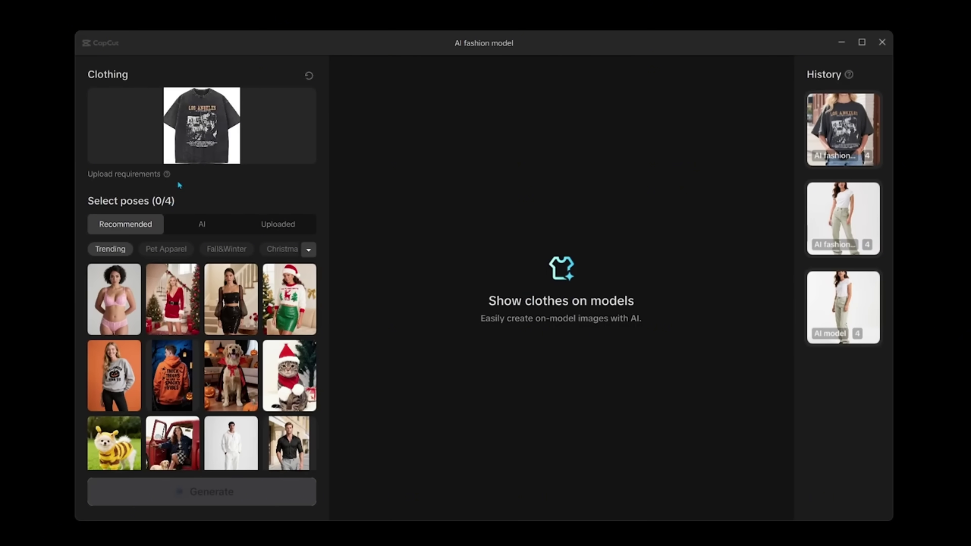
# Step: Select the existing white-shirt AI model as the first pose (1/4) in the AI tab
pyautogui.moveTo(206, 134)
pyautogui.moveTo(243, 383)
pyautogui.click(202, 225)
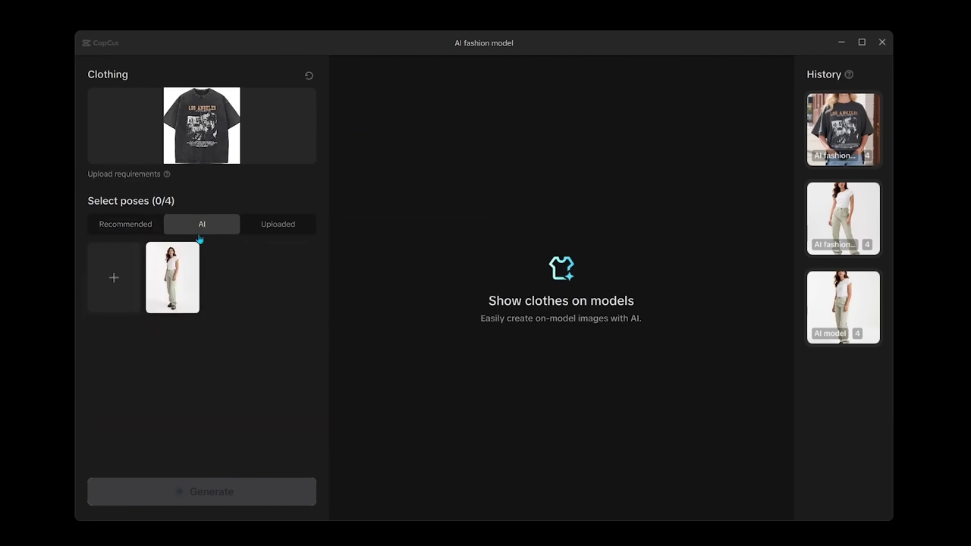
pyautogui.click(120, 282)
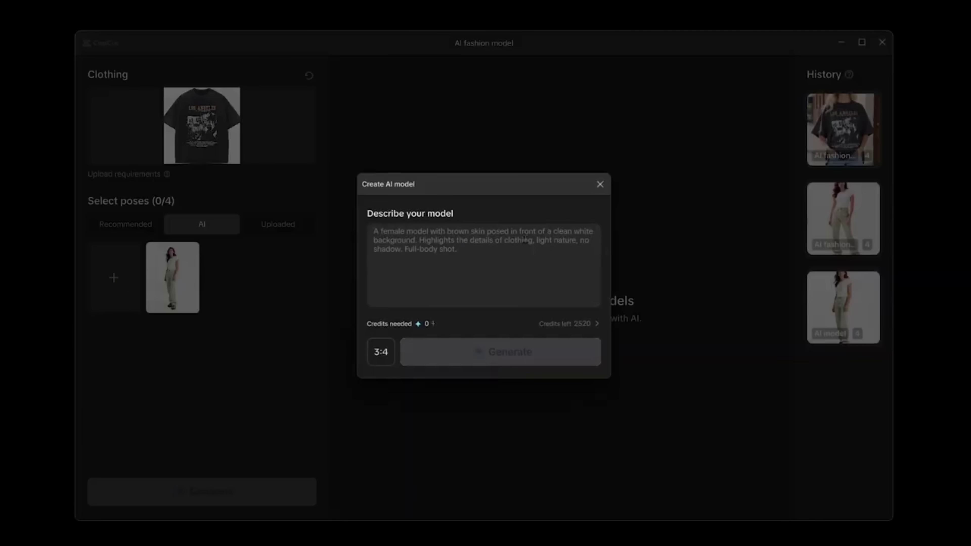
pyautogui.click(600, 184)
pyautogui.moveTo(186, 273)
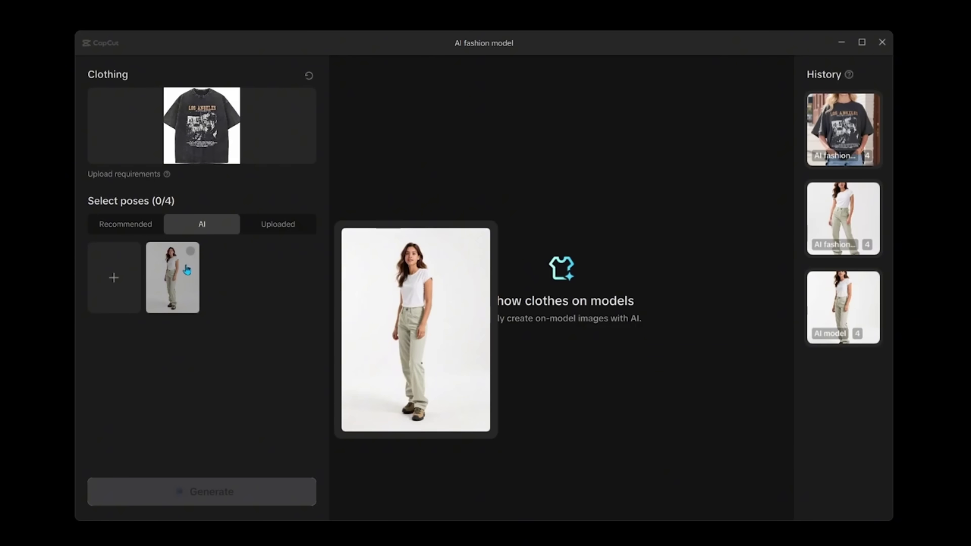
pyautogui.click(190, 255)
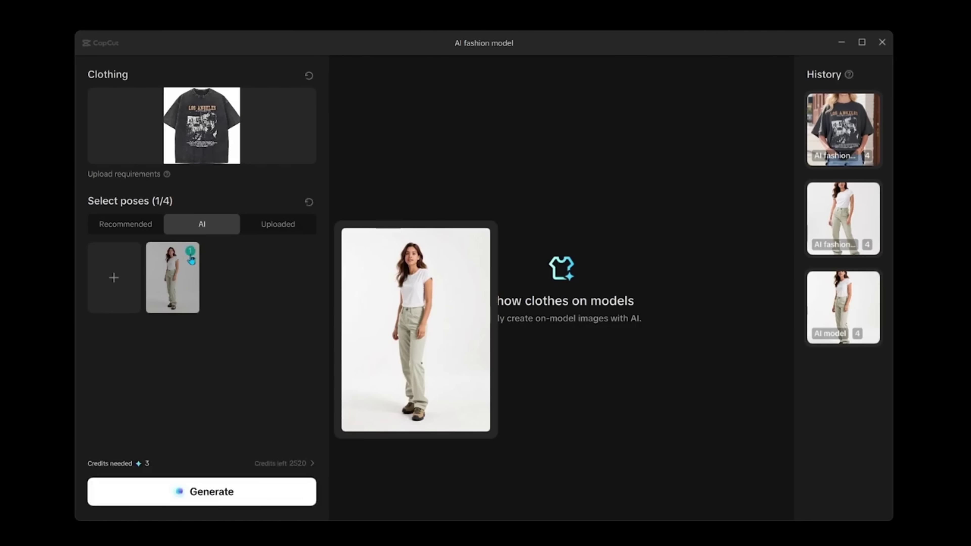
pyautogui.click(273, 231)
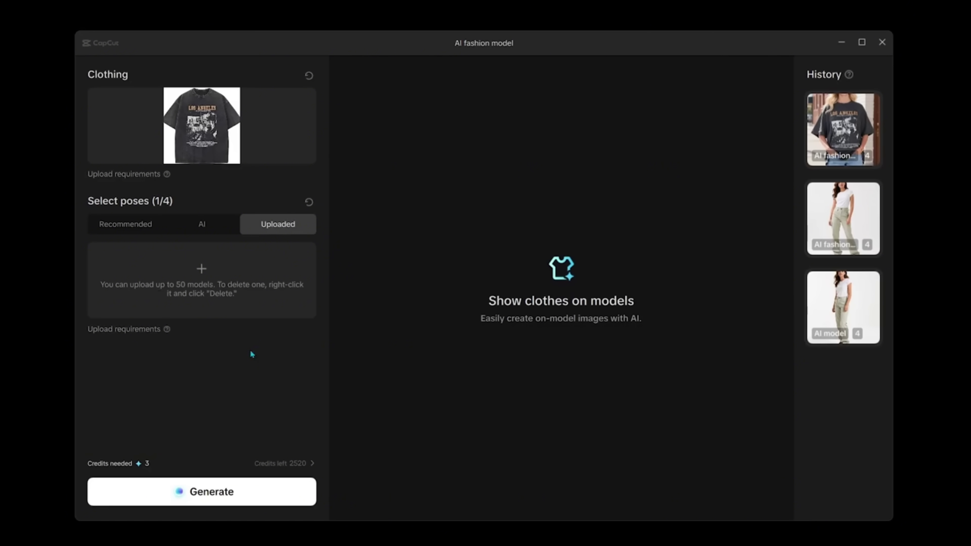
# Step: Add the black-shirt man, green-sweater woman and brown-jacket poses to reach 4/4
pyautogui.click(126, 225)
pyautogui.scroll(-2, 254, 329)
pyautogui.moveTo(279, 356)
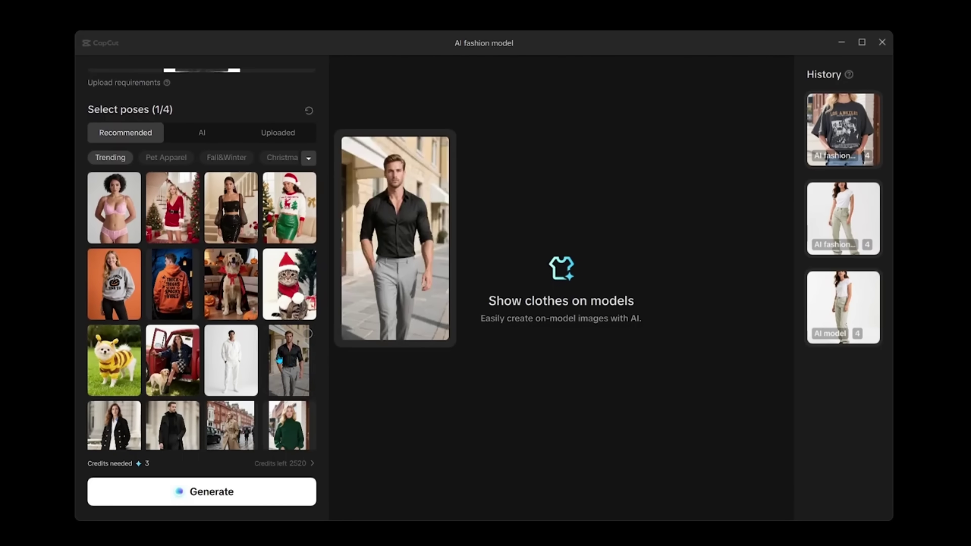
pyautogui.click(307, 336)
pyautogui.scroll(-3, 300, 354)
pyautogui.moveTo(294, 323)
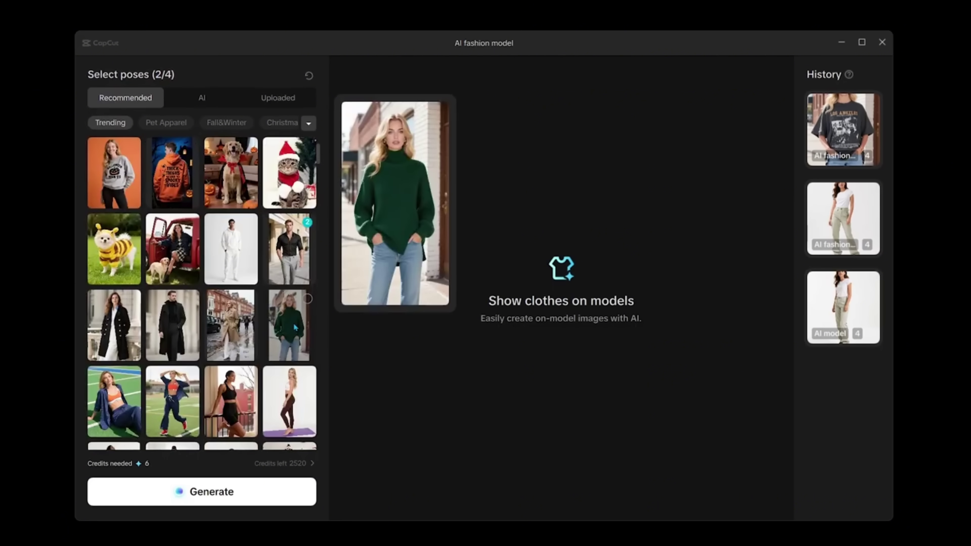
pyautogui.click(308, 299)
pyautogui.scroll(-2, 295, 337)
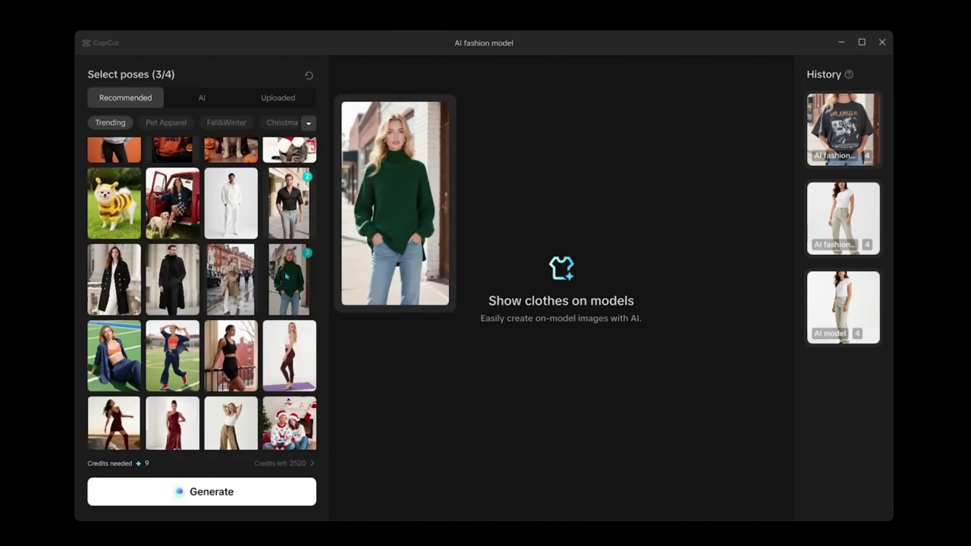
pyautogui.scroll(-4, 229, 299)
pyautogui.moveTo(177, 327)
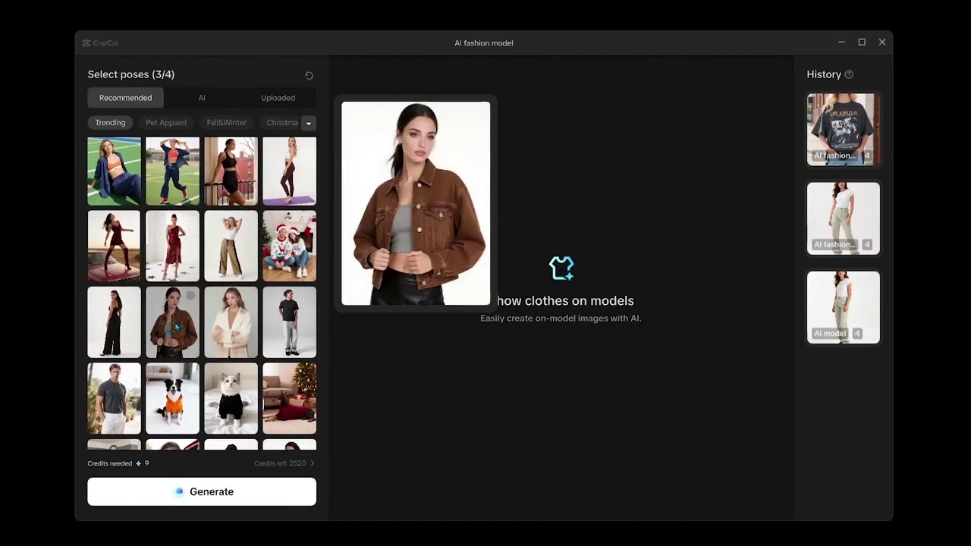
pyautogui.click(190, 301)
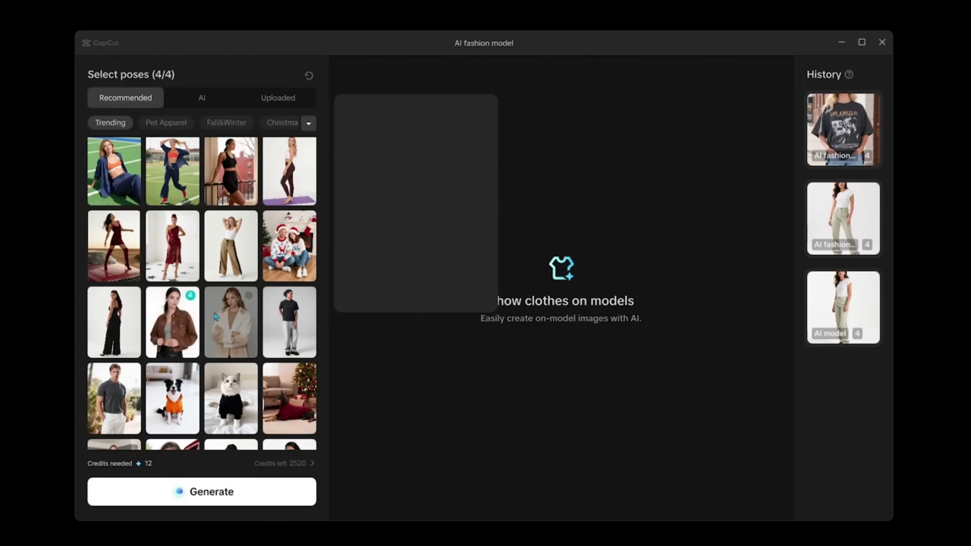
# Step: Generate the four T-shirt model images for 12 credits
pyautogui.scroll(10, 268, 383)
pyautogui.scroll(1, 267, 384)
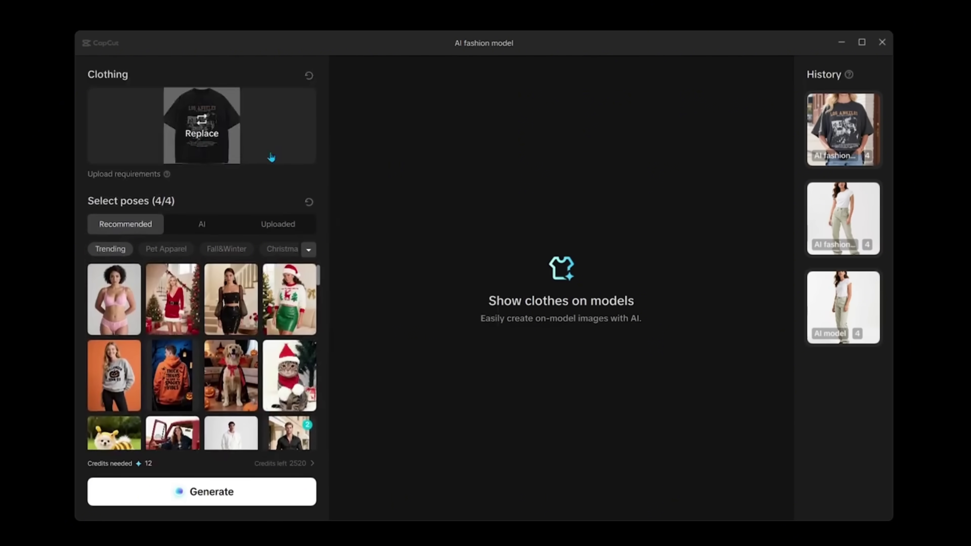
pyautogui.moveTo(180, 323)
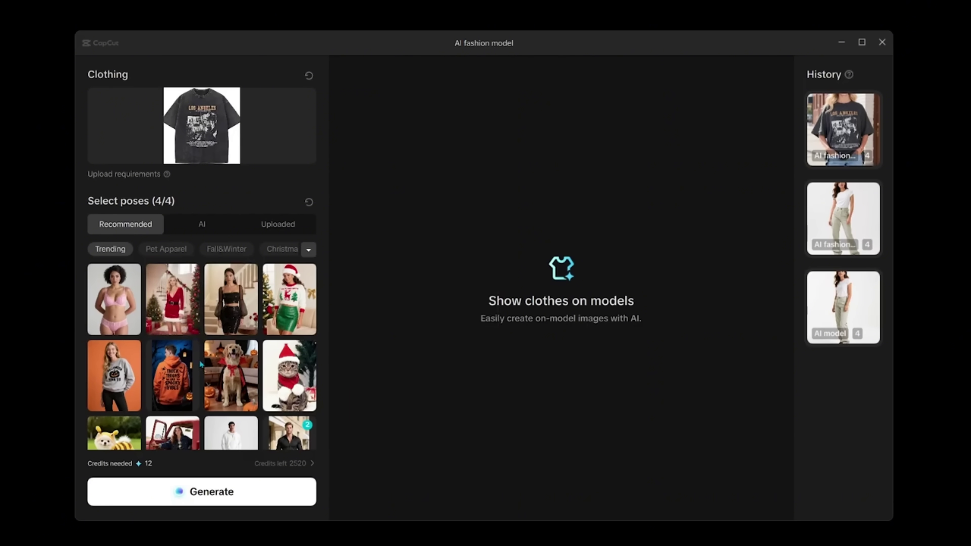
pyautogui.click(209, 492)
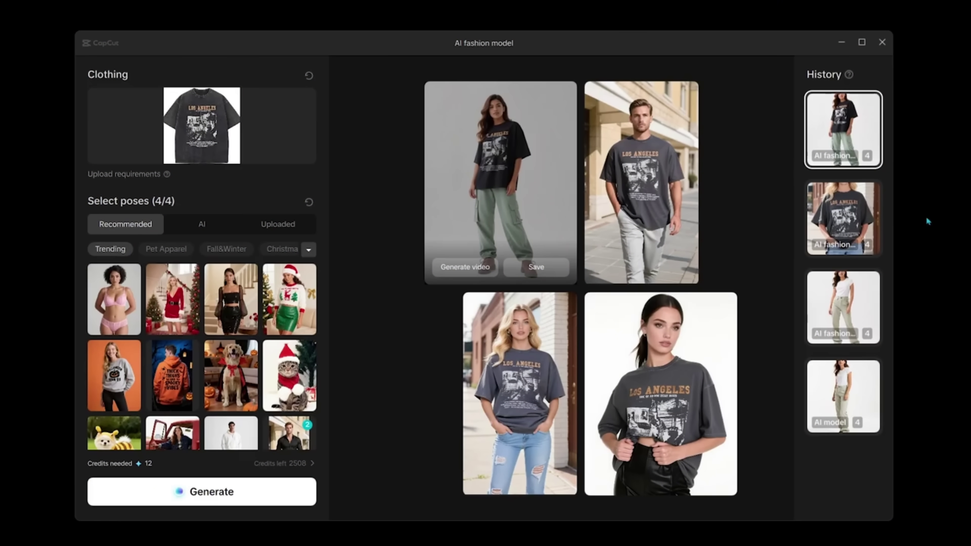
# Step: View full-size each result: first image, man, blonde woman, dark-haired woman, then blonde again
pyautogui.click(497, 169)
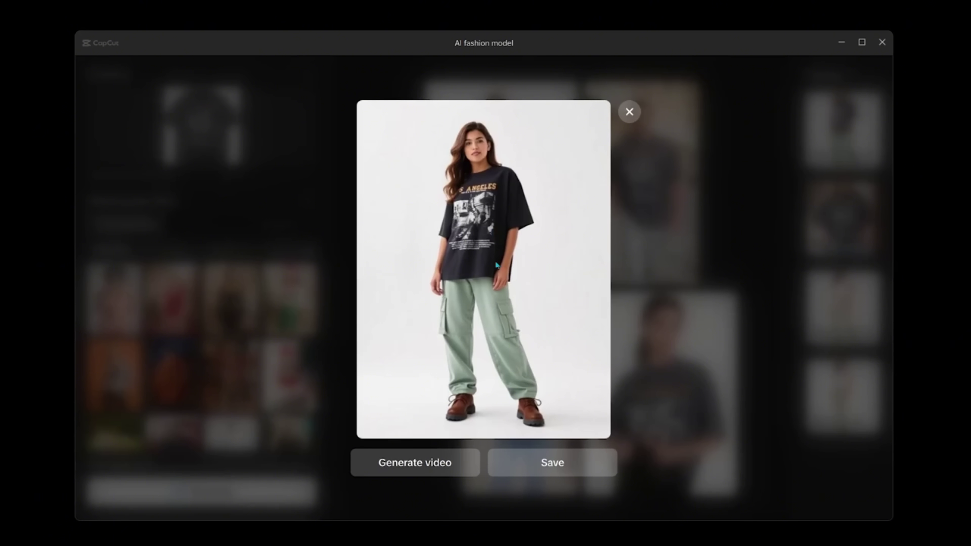
pyautogui.click(629, 112)
pyautogui.click(648, 162)
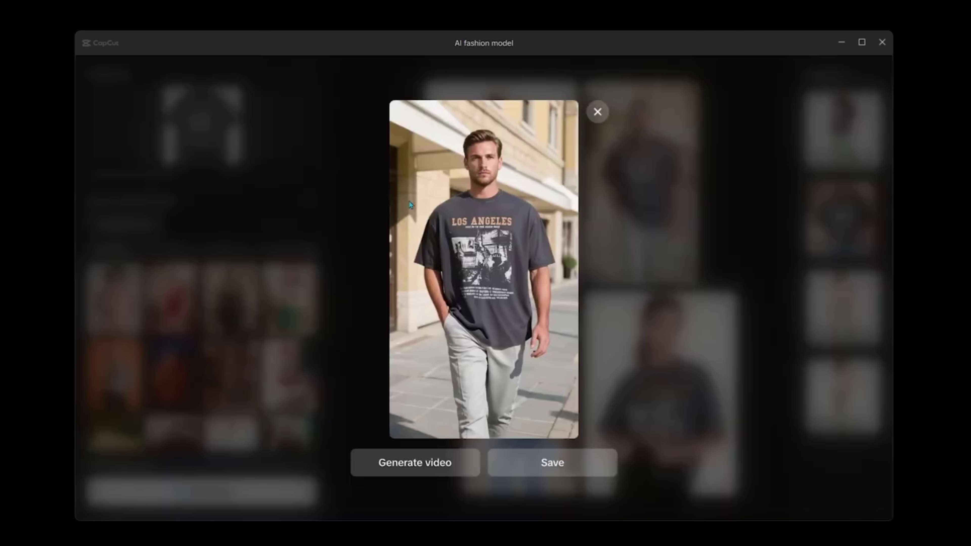
pyautogui.click(598, 113)
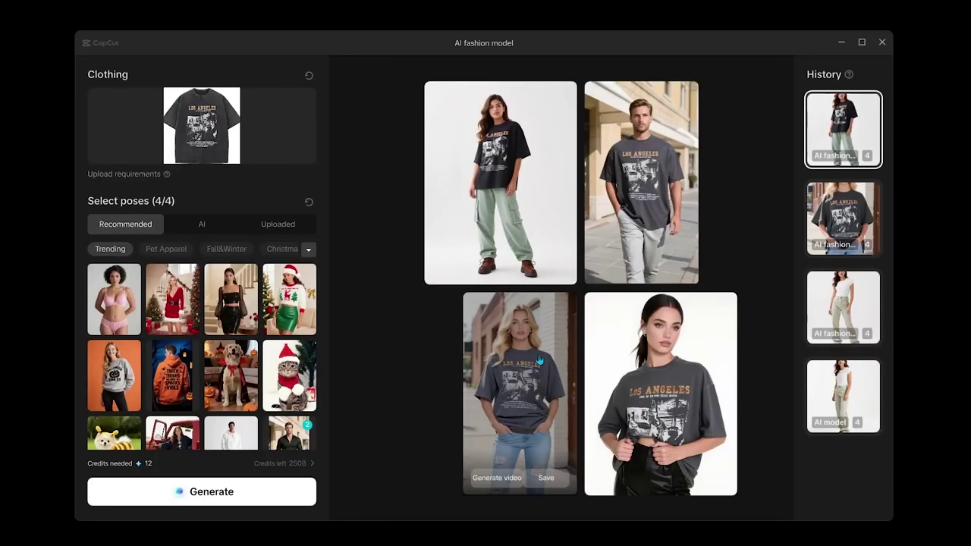
pyautogui.click(537, 362)
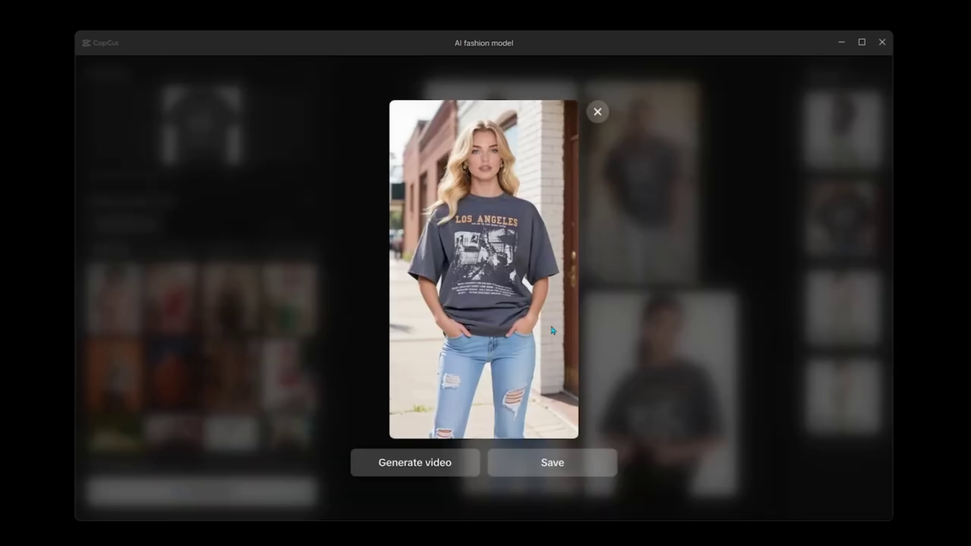
pyautogui.click(598, 112)
pyautogui.click(651, 371)
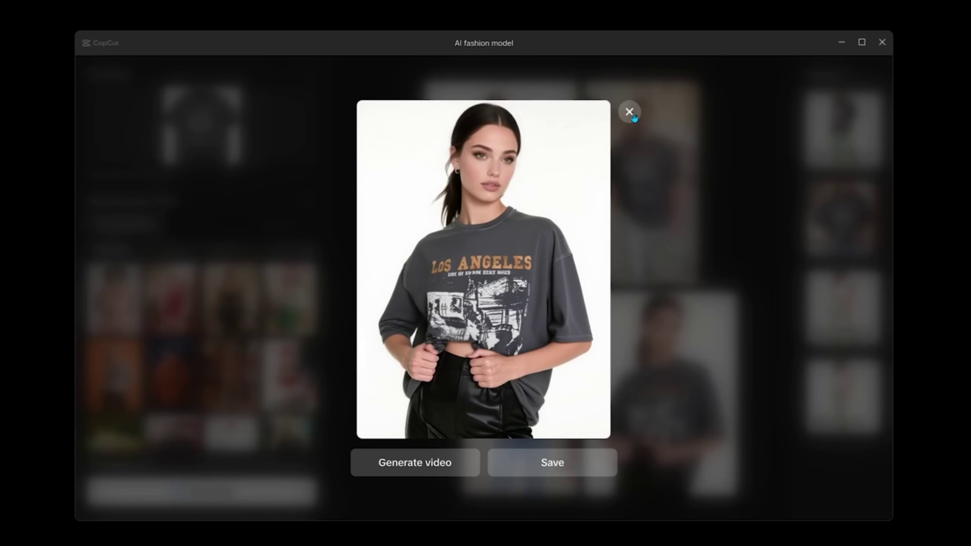
pyautogui.click(630, 112)
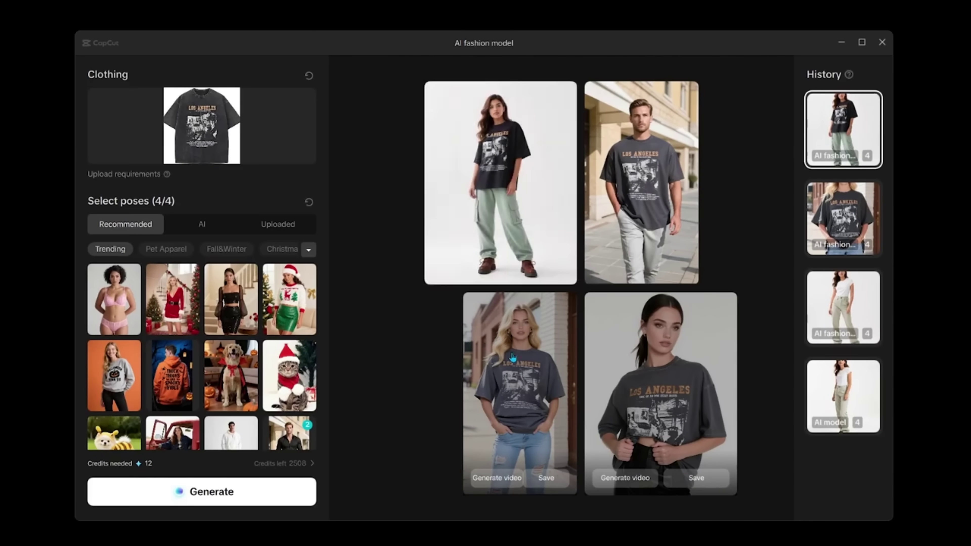
pyautogui.click(512, 358)
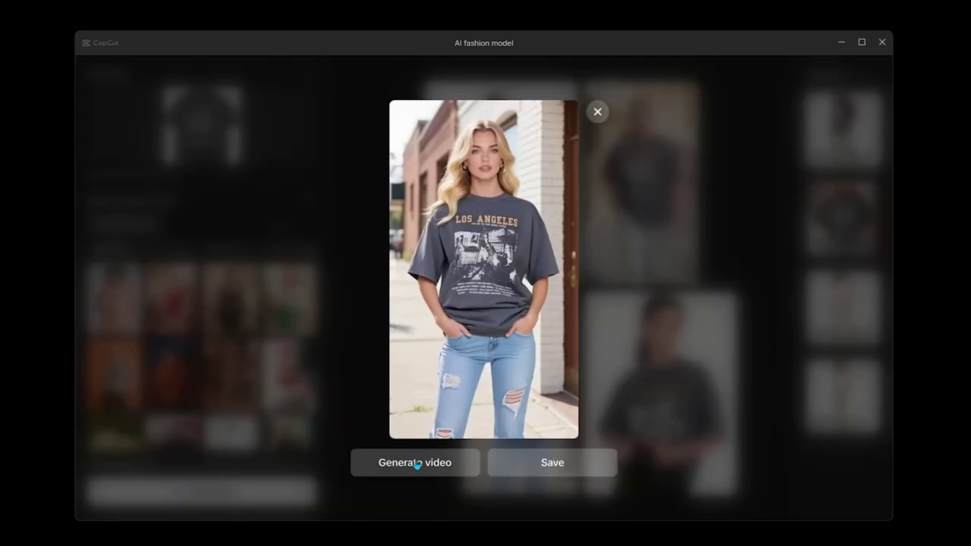
pyautogui.click(599, 116)
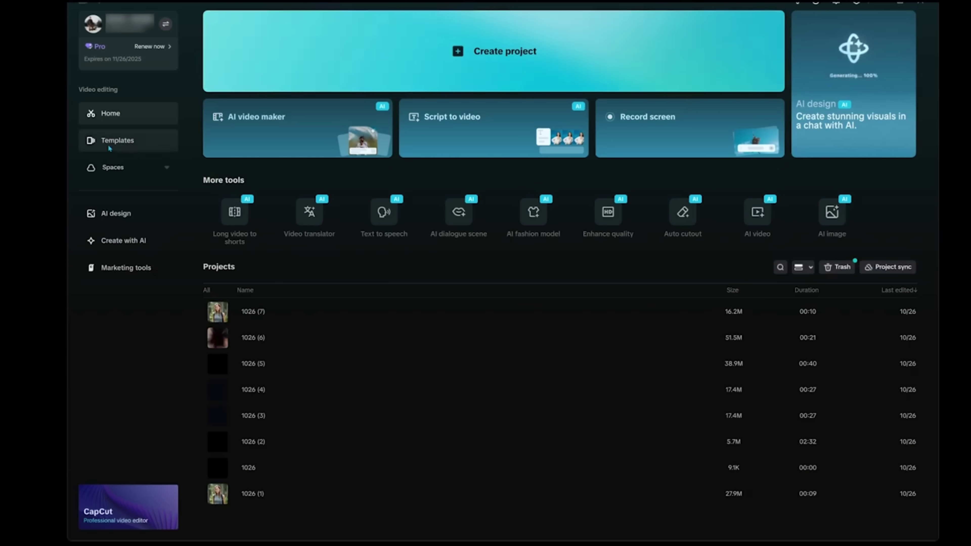
# Step: Preview the nature and October story templates, then NEE TEMPLATE's 00:21 sample
pyautogui.click(122, 145)
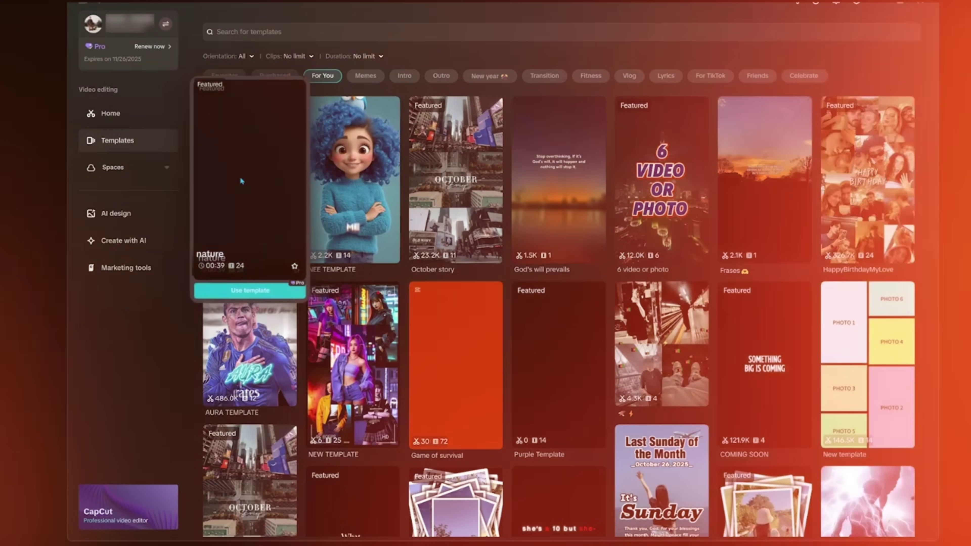
pyautogui.click(239, 177)
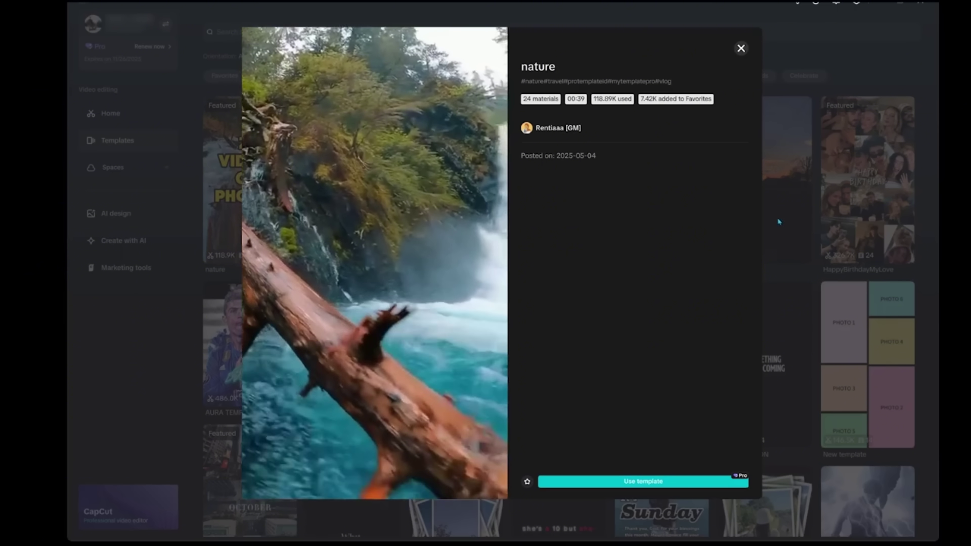
pyautogui.click(741, 48)
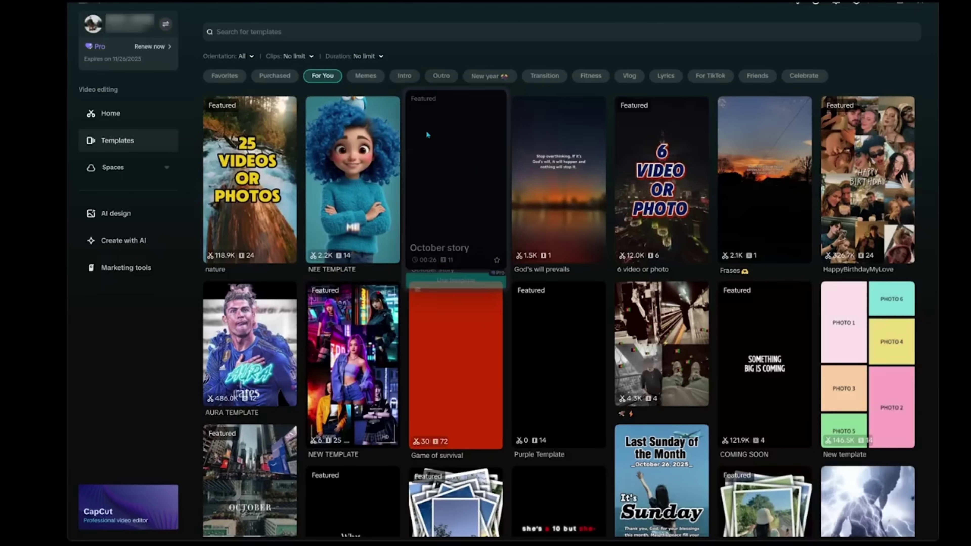
pyautogui.click(430, 139)
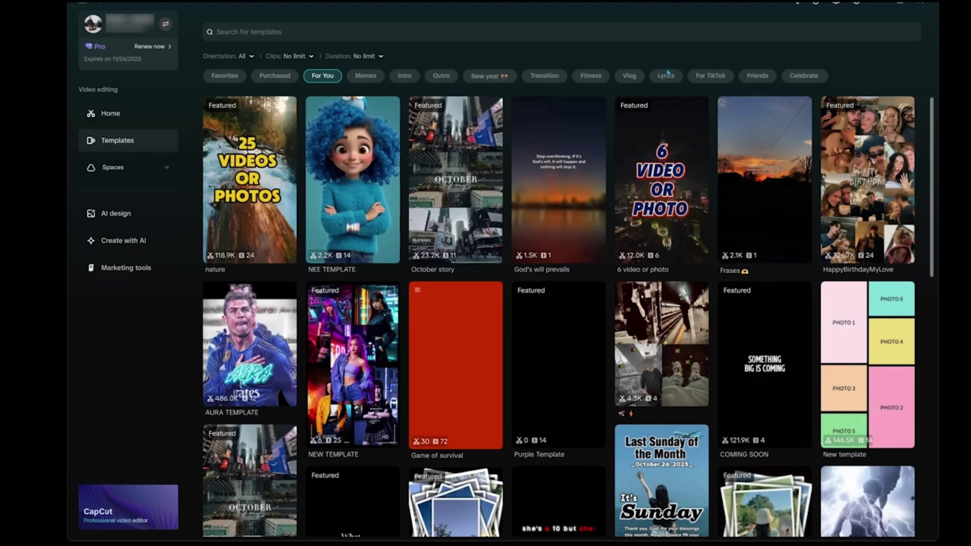
pyautogui.click(353, 180)
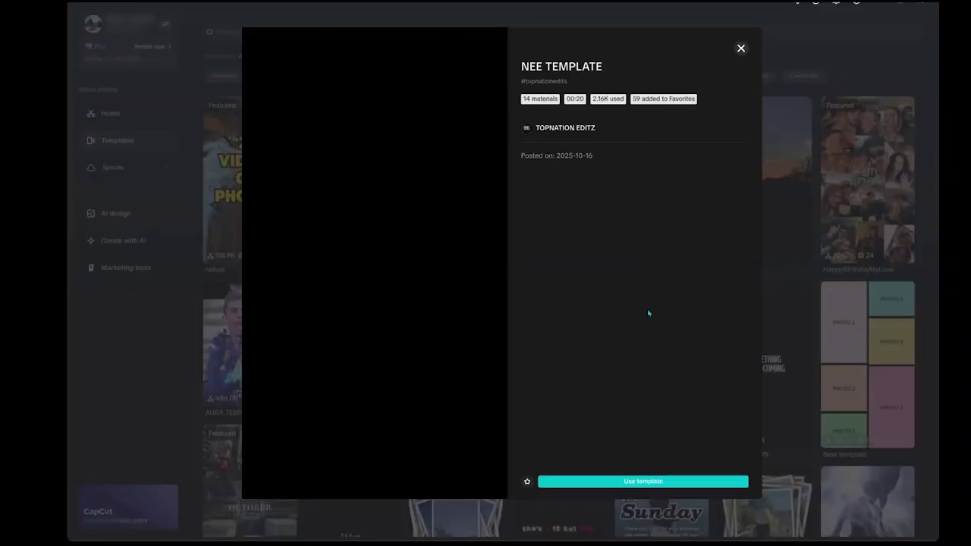
# Step: Use NEE TEMPLATE as project 1026 (8) and scrub its timeline to about 8 seconds
pyautogui.click(631, 483)
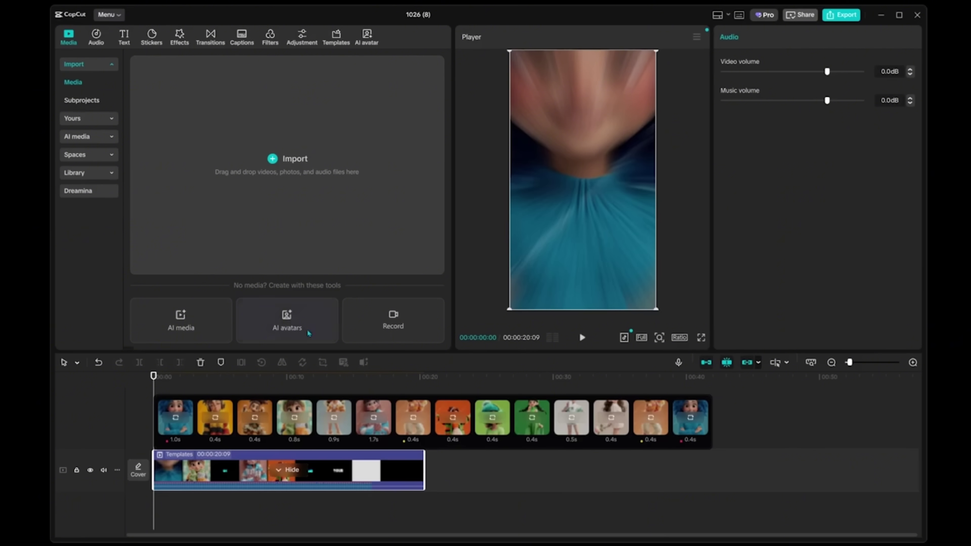
pyautogui.moveTo(152, 378)
pyautogui.mouseDown()
pyautogui.moveTo(401, 380)
pyautogui.moveTo(460, 398)
pyautogui.moveTo(234, 386)
pyautogui.moveTo(152, 396)
pyautogui.mouseUp()
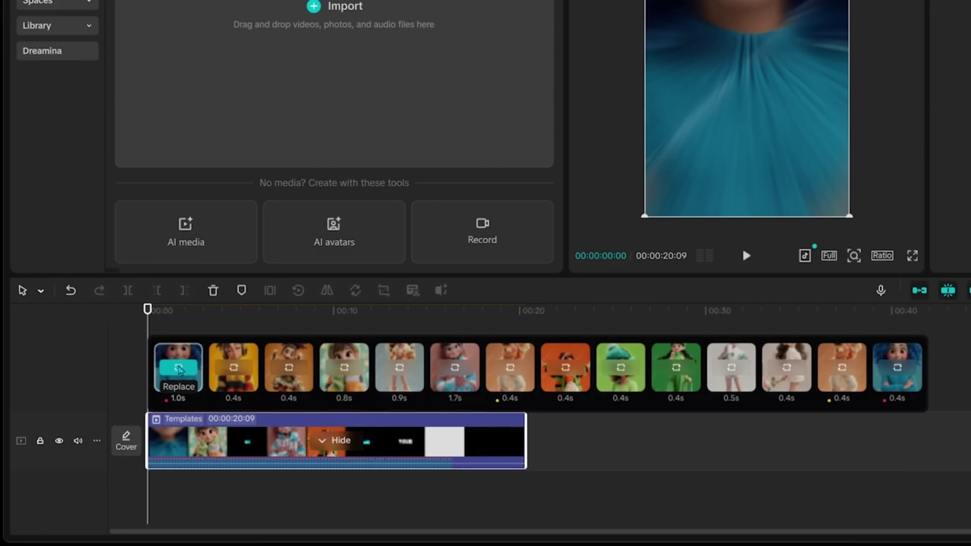
# Step: Replace the first three template clips with the first three DOWNTOWN photo shoot photos
pyautogui.click(179, 370)
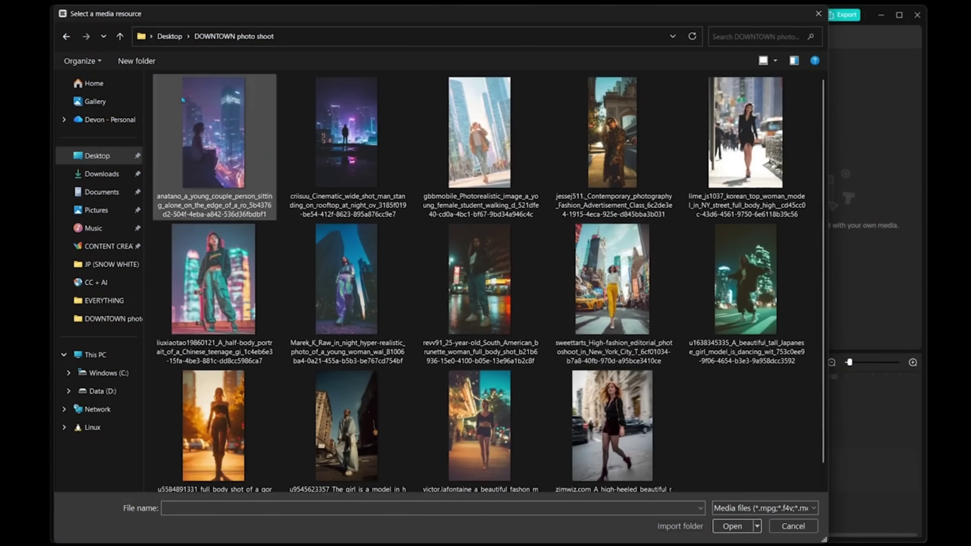
pyautogui.click(222, 133)
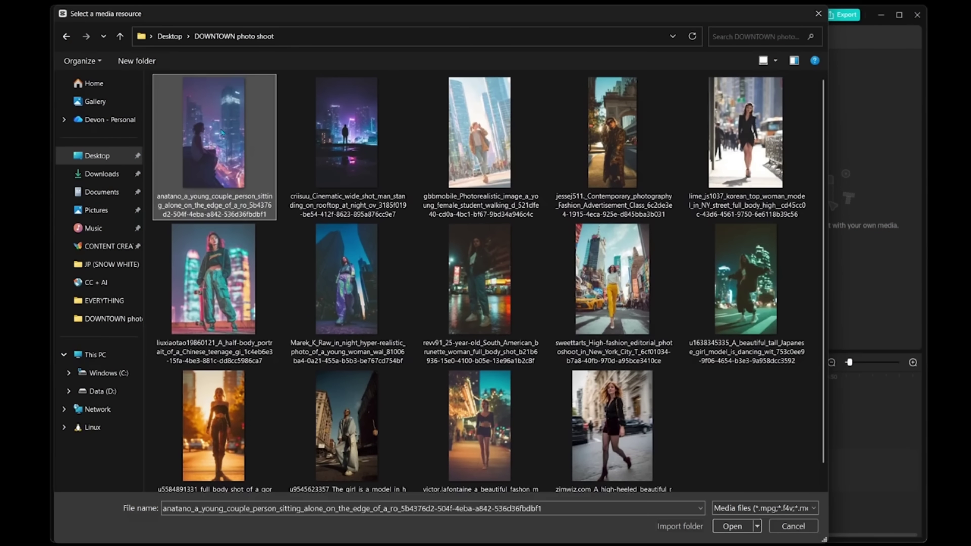
pyautogui.click(732, 526)
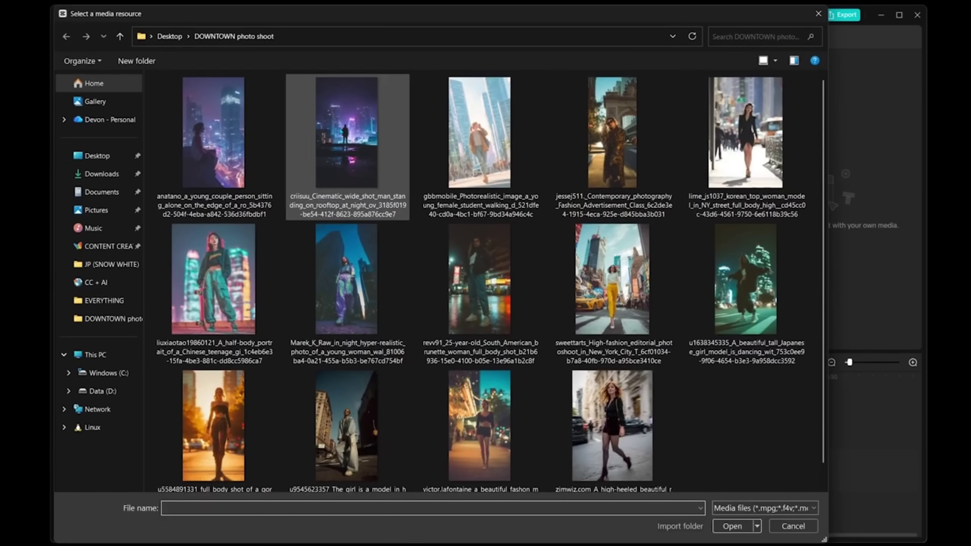
pyautogui.click(347, 133)
pyautogui.click(740, 523)
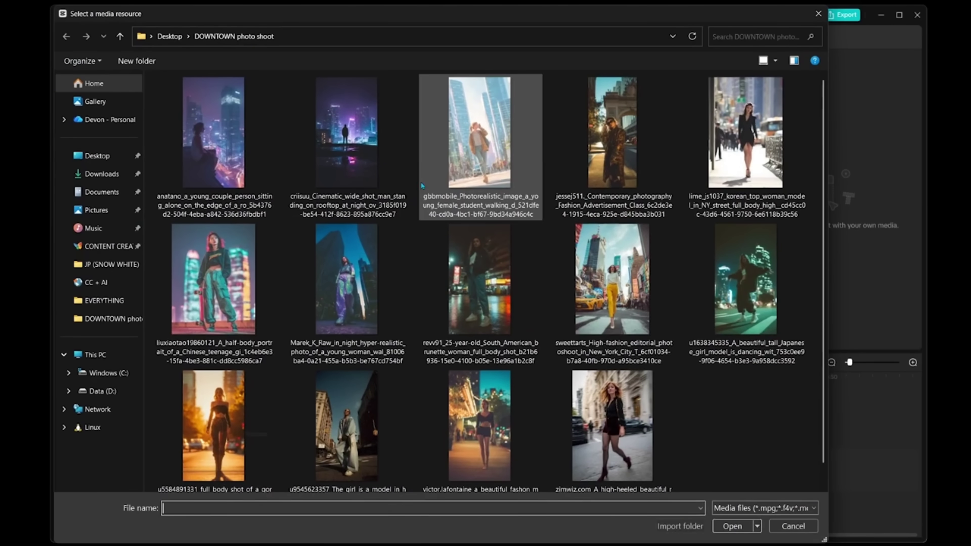
pyautogui.click(479, 133)
pyautogui.click(732, 526)
# Step: Load the fourth and fifth downtown photos into their clips, then preview the filled template
pyautogui.click(613, 133)
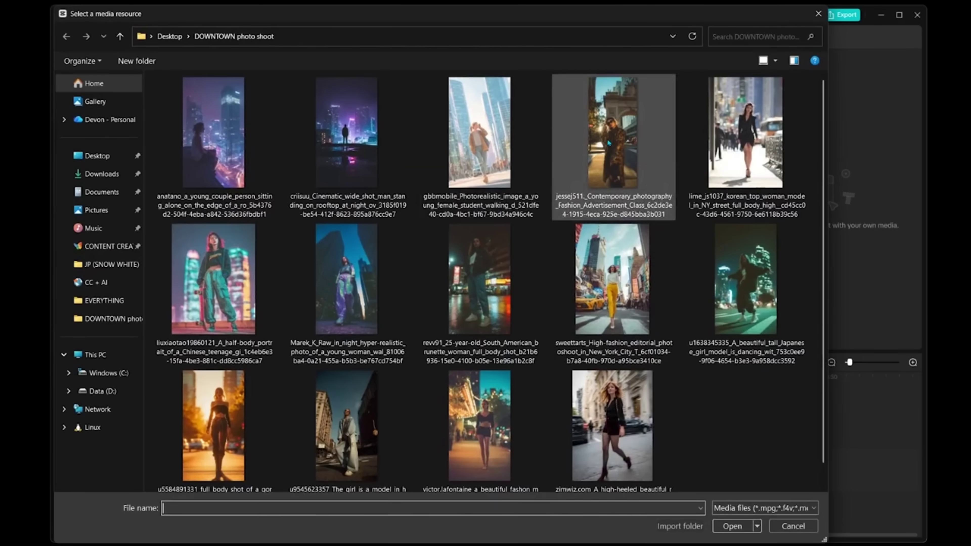
pyautogui.click(732, 526)
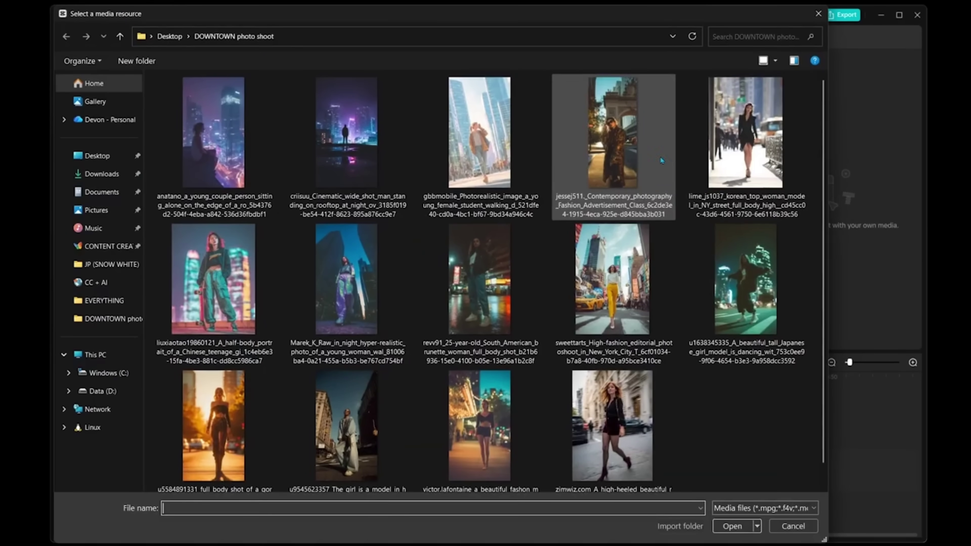
pyautogui.click(746, 133)
pyautogui.click(733, 526)
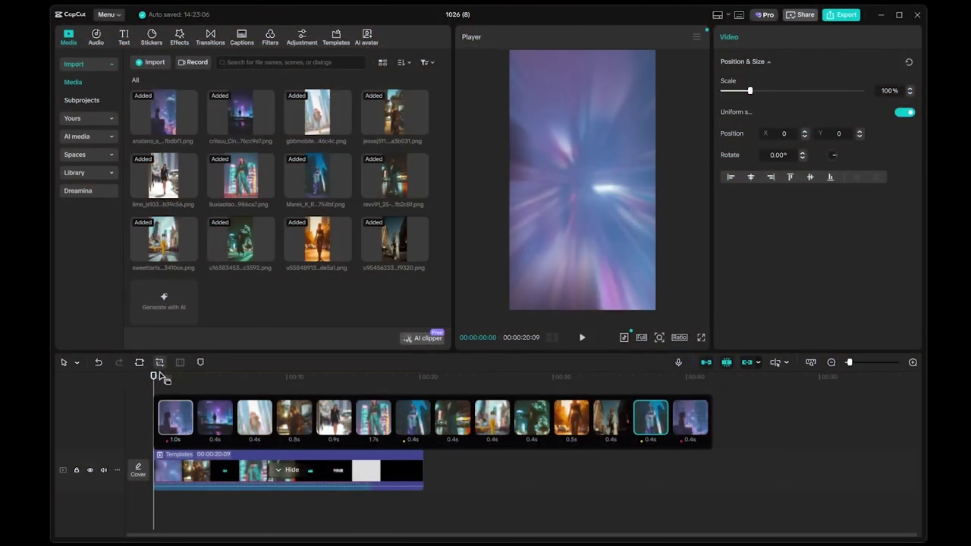
pyautogui.moveTo(153, 378)
pyautogui.mouseDown()
pyautogui.moveTo(384, 387)
pyautogui.moveTo(153, 382)
pyautogui.mouseUp()
pyautogui.moveTo(153, 380); pyautogui.dragTo(329, 397)
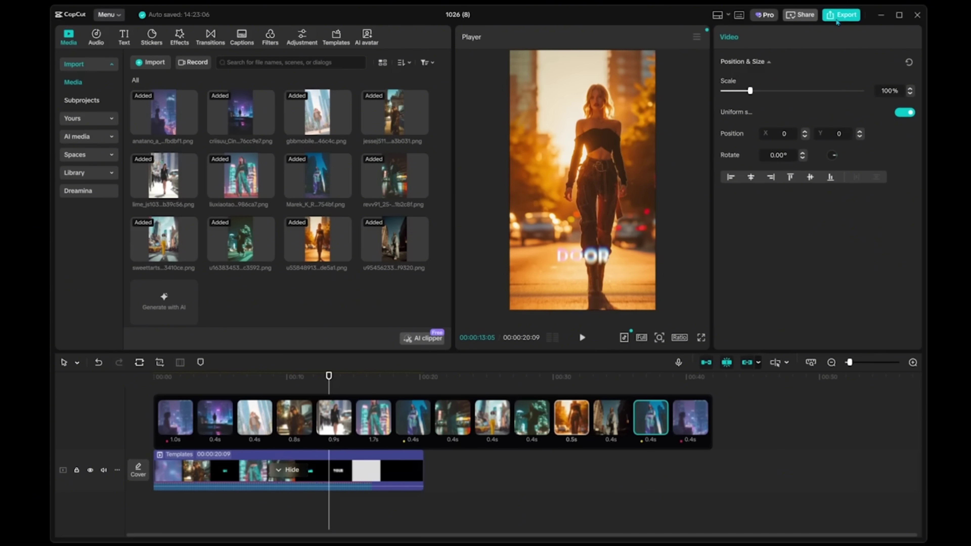
# Step: Export the NEE TEMPLATE project as an ultra HD 1080p 60fps mp4
pyautogui.click(837, 21)
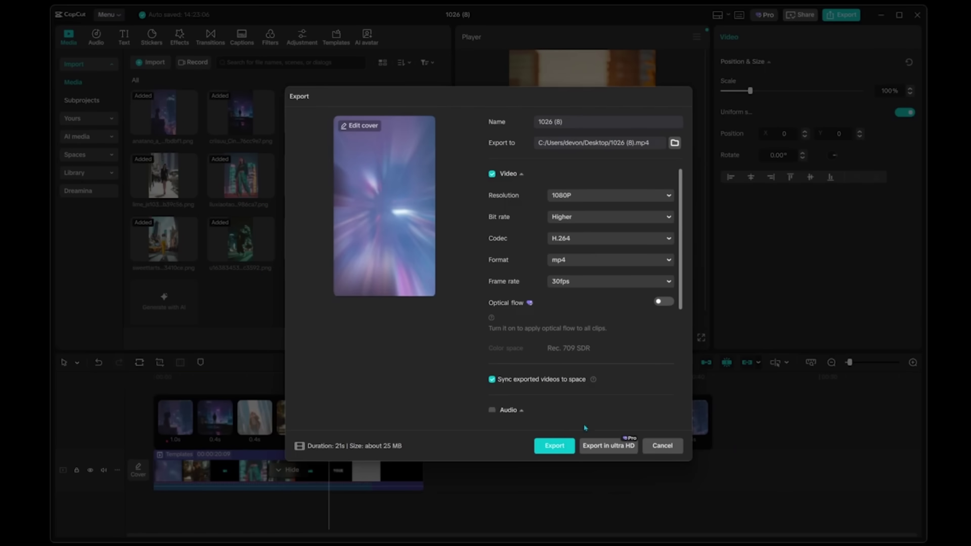
pyautogui.click(616, 446)
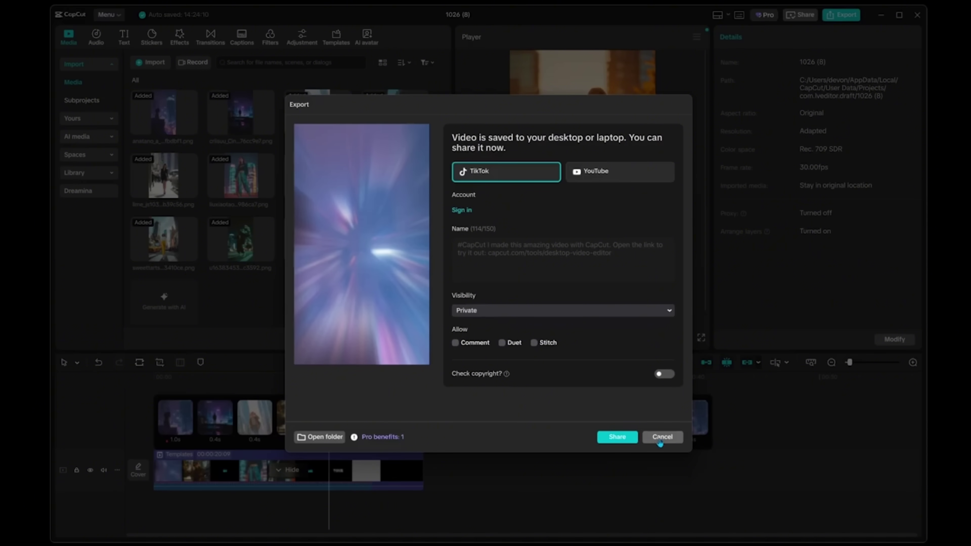
# Step: Dismiss the export-finished window and close the NEE TEMPLATE details to return to Templates
pyautogui.click(660, 440)
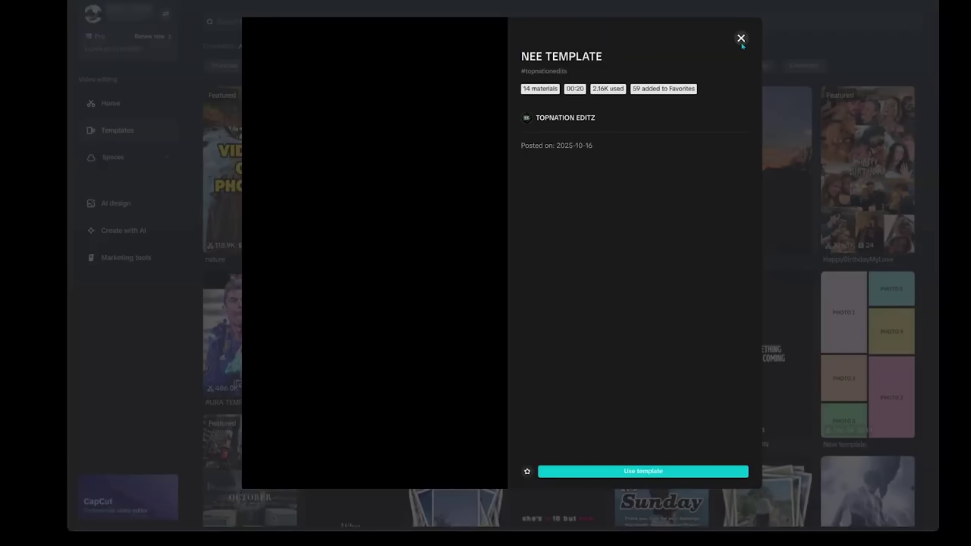
pyautogui.click(742, 43)
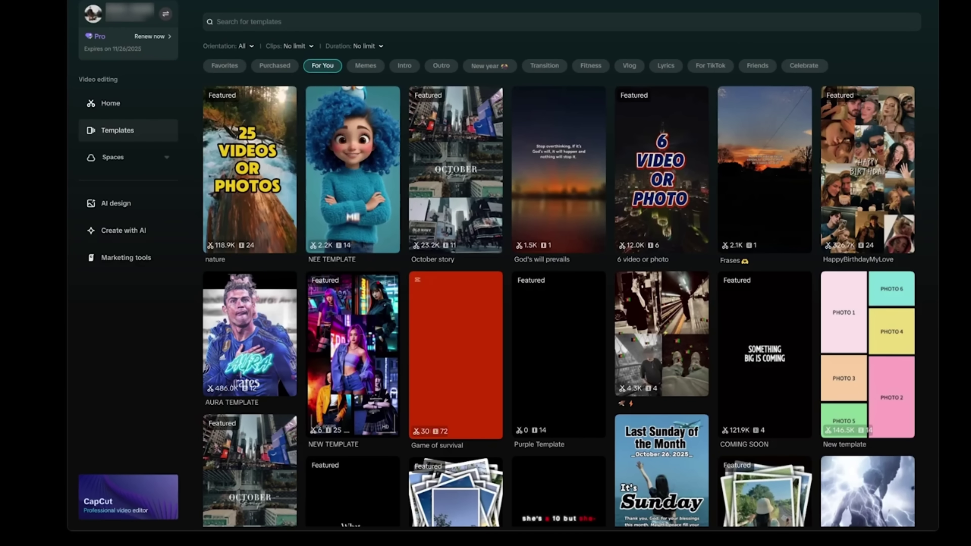